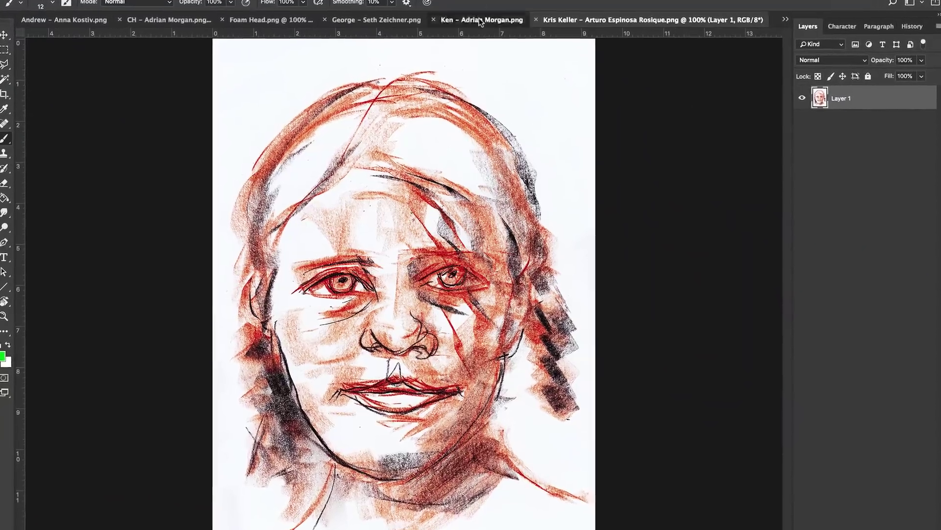
Step: View another open portrait drawing, then the pencil sketch portrait
{"action": "left_click", "coordinate": [479, 20]}
{"action": "left_click", "coordinate": [377, 21]}
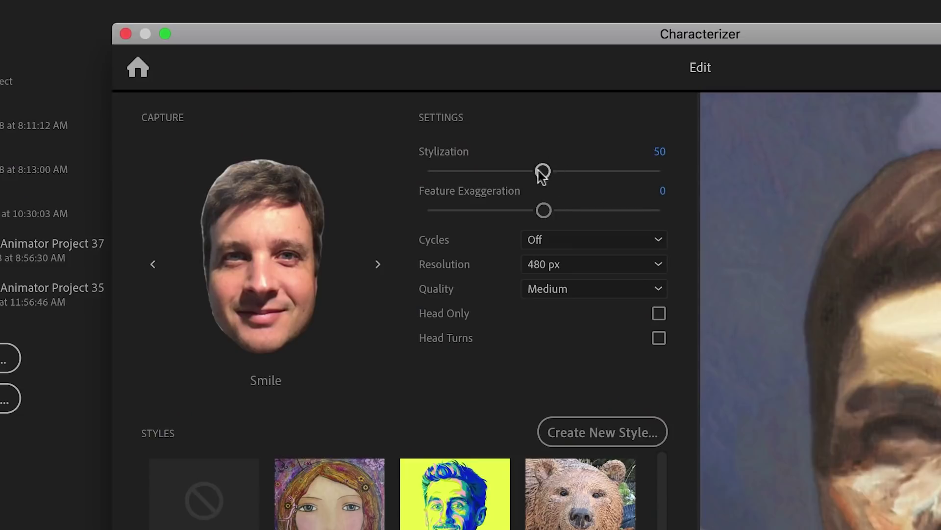
Step: Lower the Characterizer Stylization slider from 50 to 21
{"action": "left_click_drag", "start_coordinate": [542, 172], "coordinate": [474, 171]}
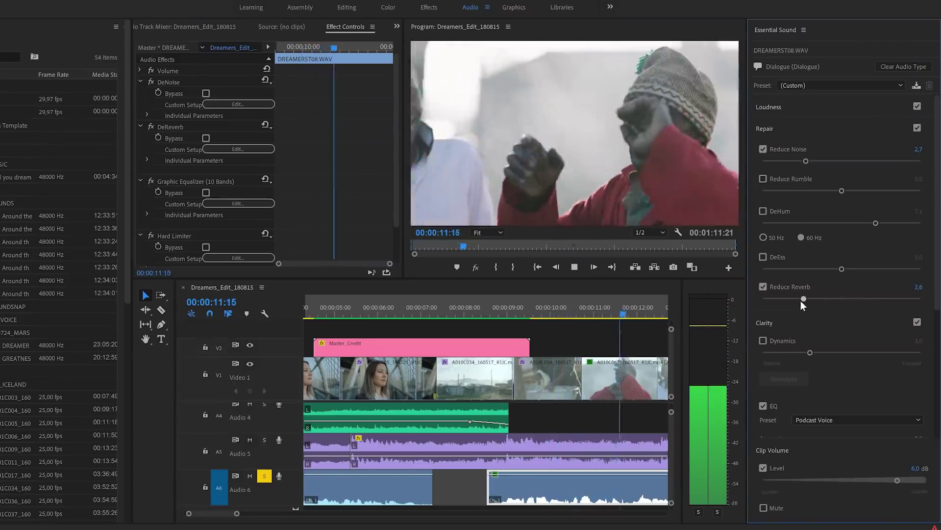
Step: Set the Essential Sound Reduce Reverb amount from 2.6 down to 1.8
{"action": "left_click_drag", "start_coordinate": [803, 298], "coordinate": [793, 299]}
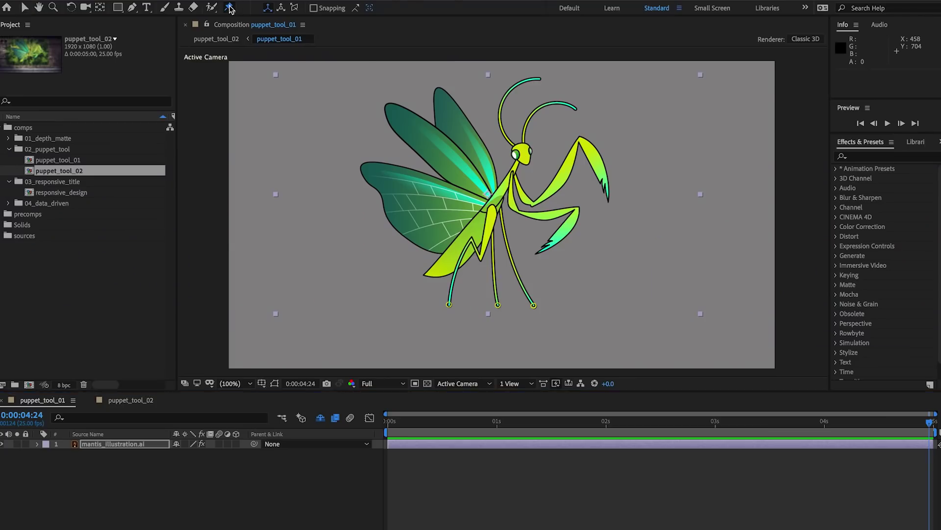
Step: Select the Puppet Advanced Pin Tool from the puppet tools flyout
{"action": "left_click", "coordinate": [230, 8]}
{"action": "left_click", "coordinate": [412, 96]}
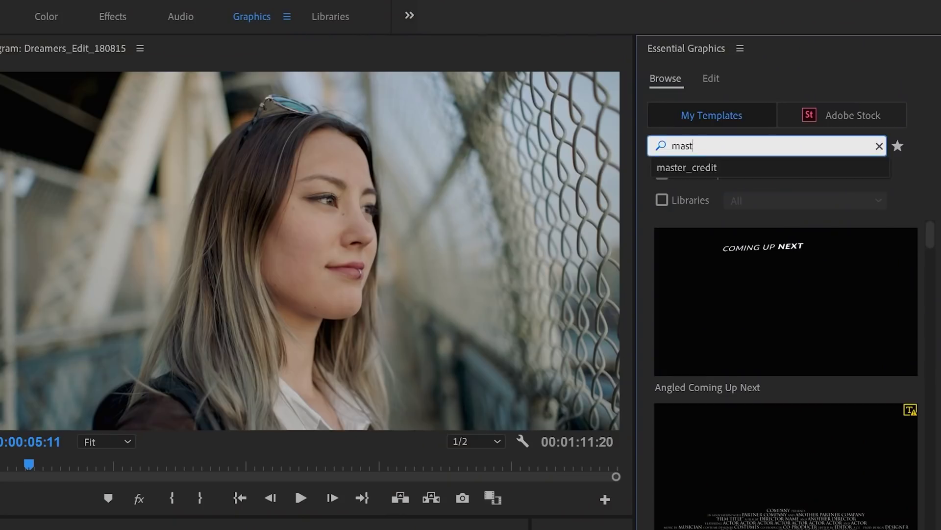
{"action": "type", "text": "er"}
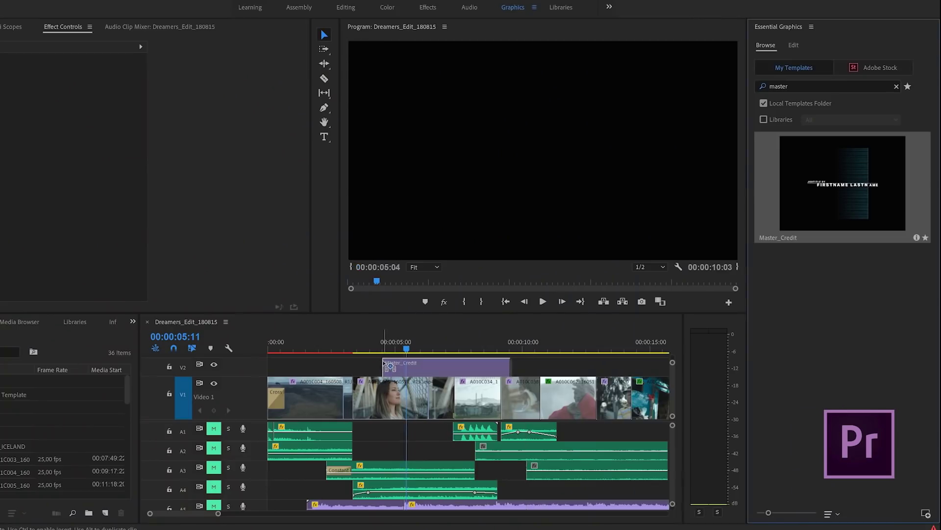
Step: Place the Master_Credit template on track V2 above the footage clips
{"action": "left_click_drag", "start_coordinate": [387, 366], "coordinate": [388, 361]}
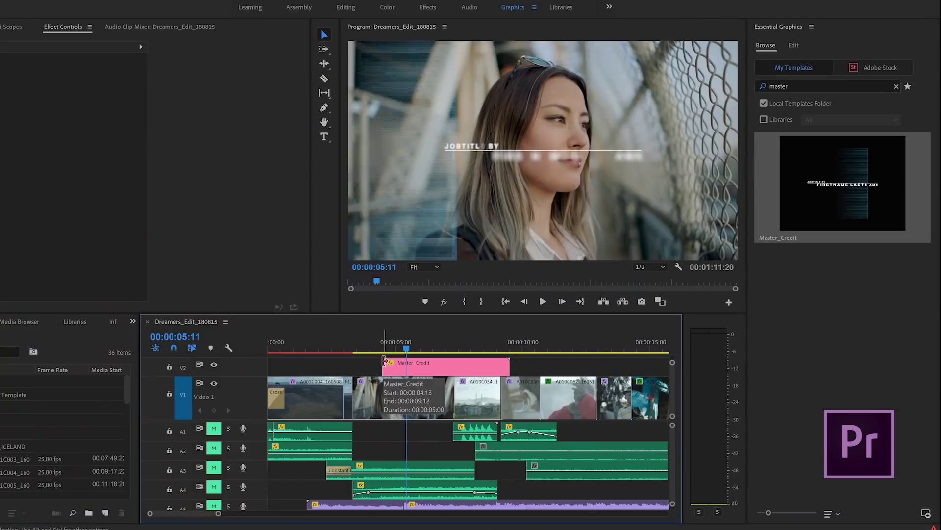